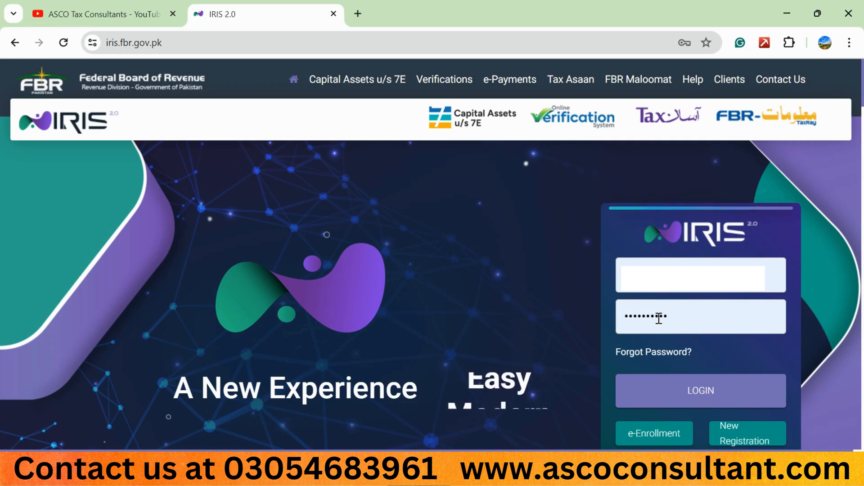
Log in to the tax portal and start an original Null Sales Tax Return and Federal Excise Return declaration
click(657, 399)
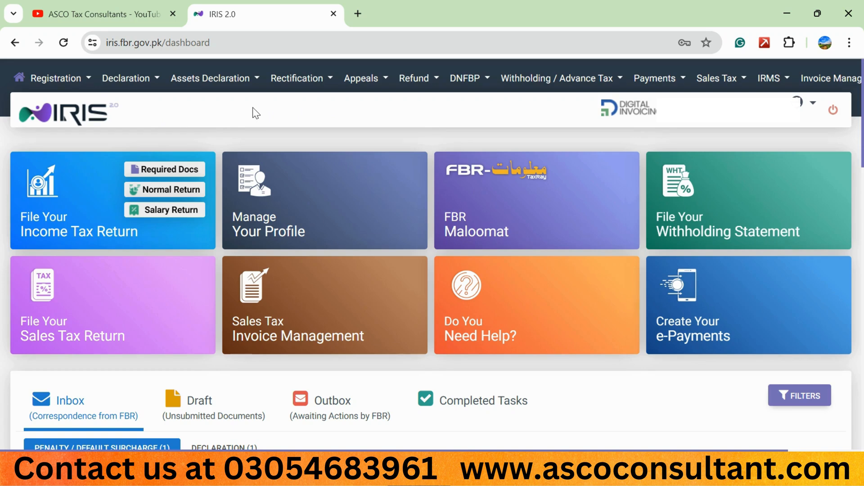
click(132, 85)
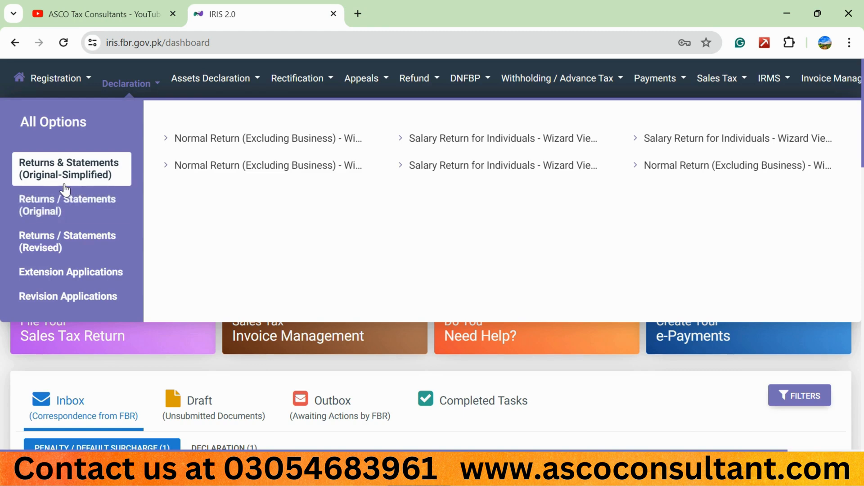
click(52, 217)
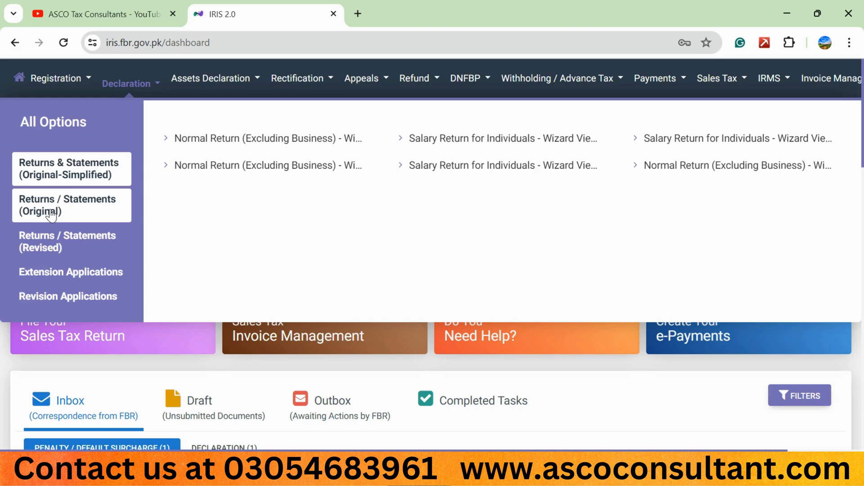
click(51, 216)
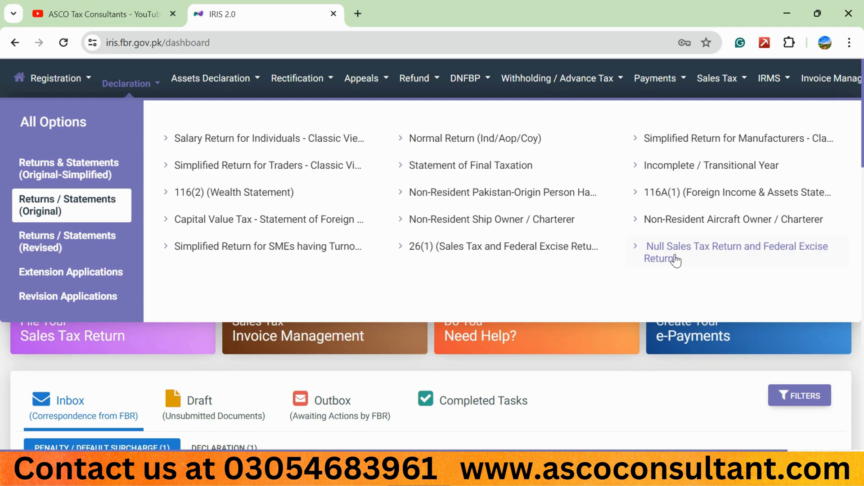
click(676, 260)
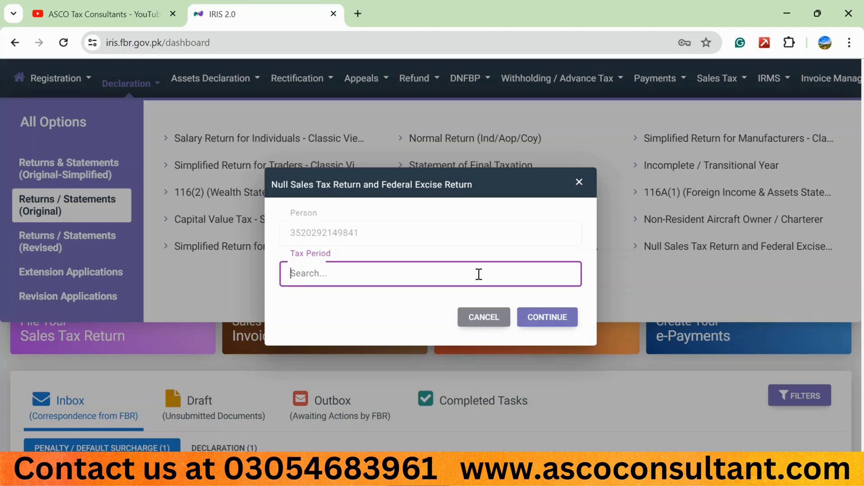
Set the return's tax period to 01-Apr-2024 - 30-Apr-2024 and continue to the return form
text(2024)
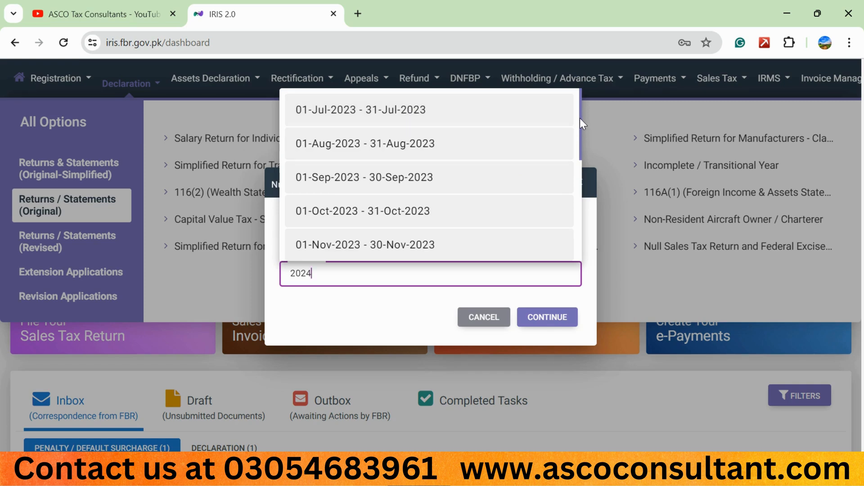
drag(580, 118, 574, 204)
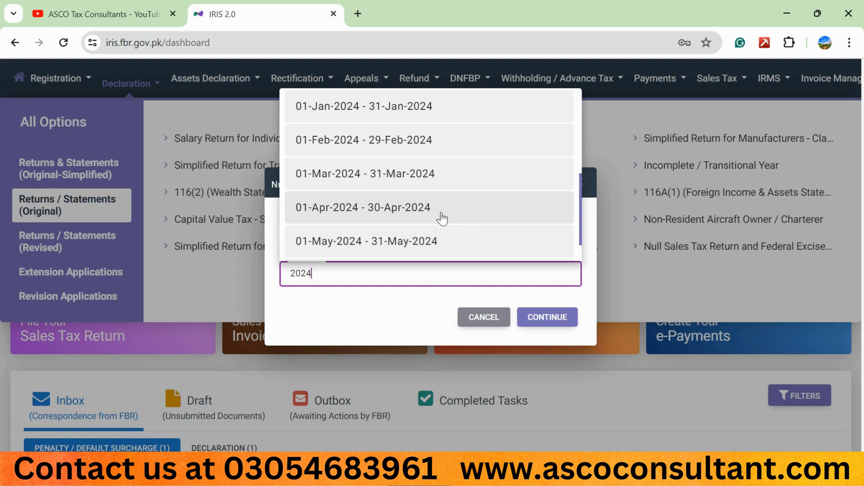
click(413, 214)
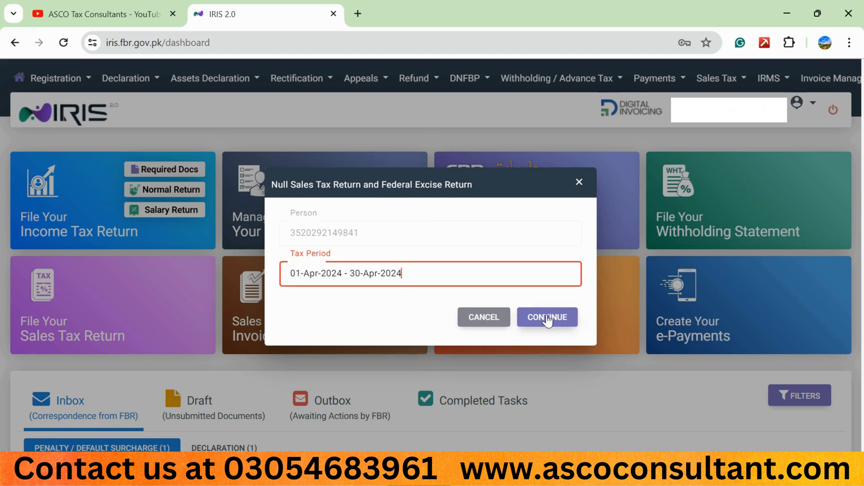
drag(409, 276, 290, 280)
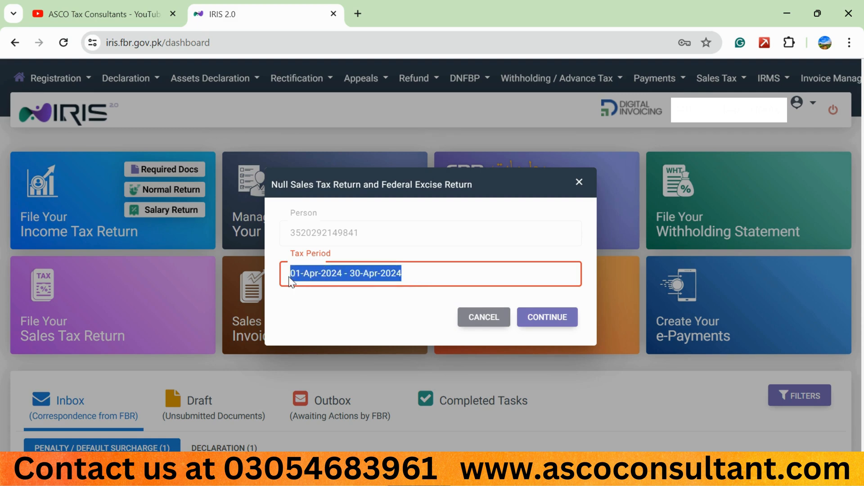
click(291, 280)
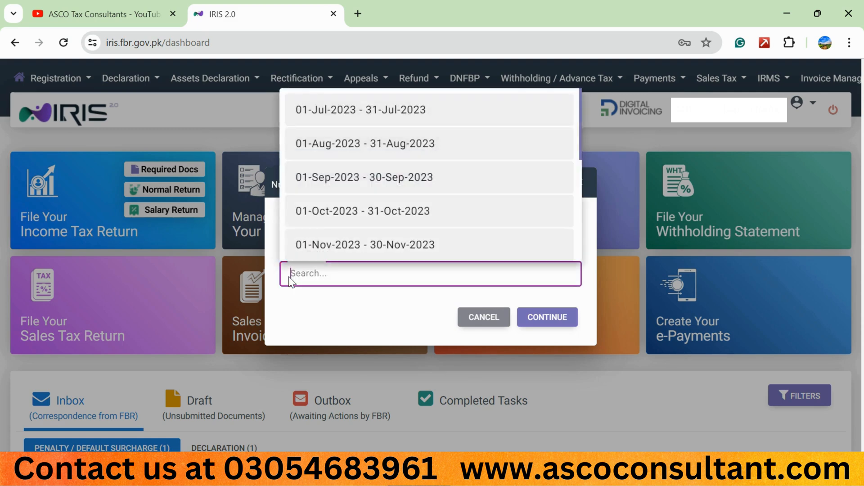
scroll(399, 220, down, 2)
scroll(398, 221, down, 3)
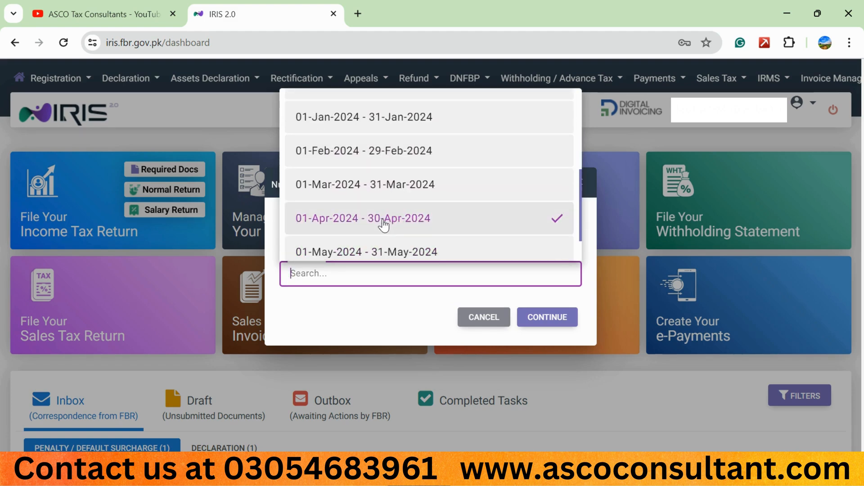
click(384, 221)
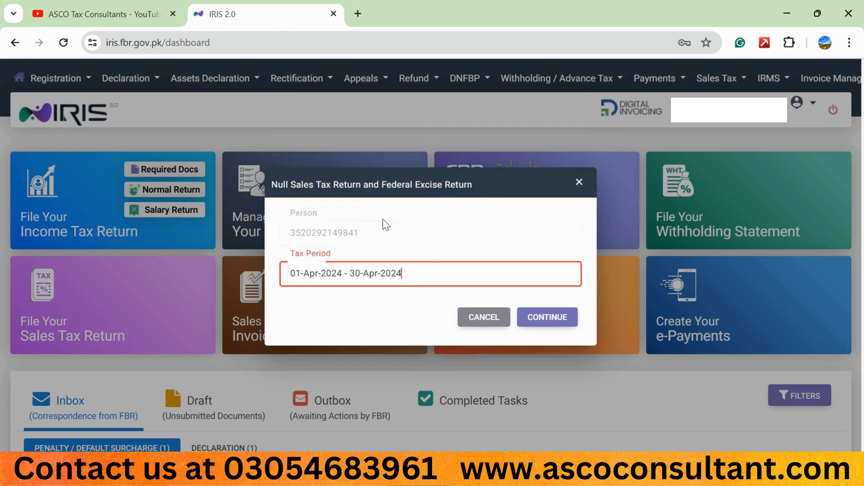
click(540, 318)
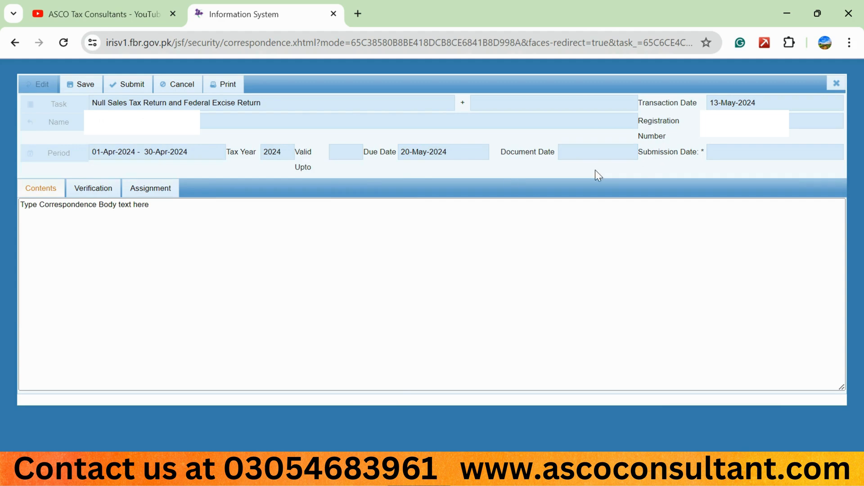
Delete the placeholder correspondence text from the return's contents
double_click(151, 211)
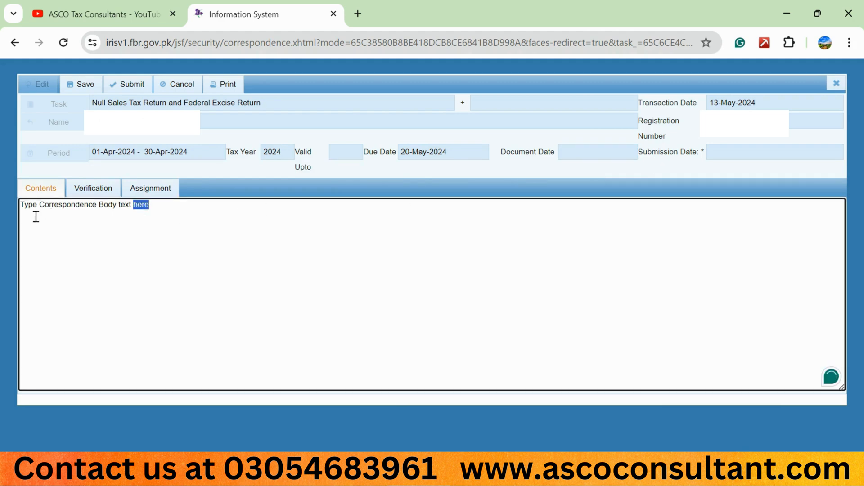
click(175, 211)
drag(174, 210, 22, 208)
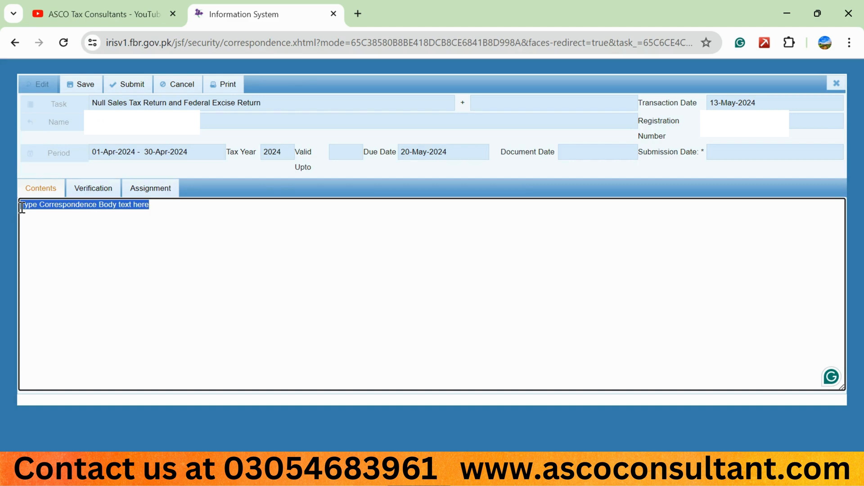
key(BackSpace)
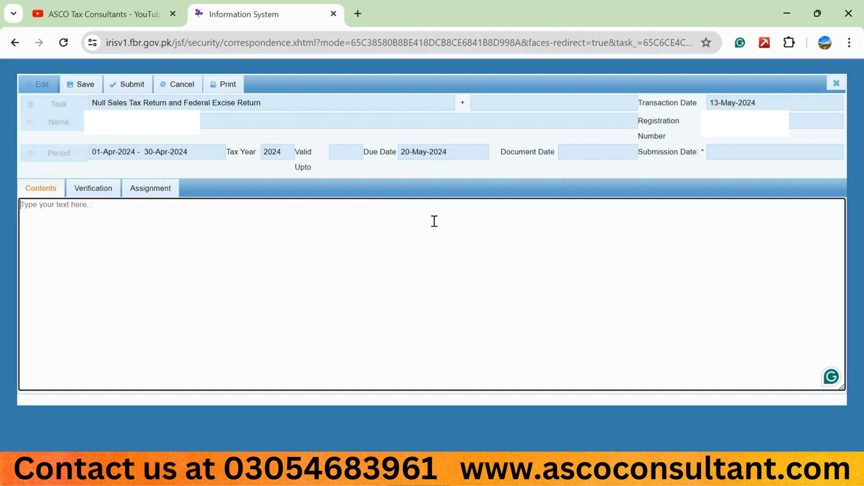
Switch to Word, copy the entire Nill Sales Tax Returns letter into the return's contents in the browser, and save the return
click(434, 473)
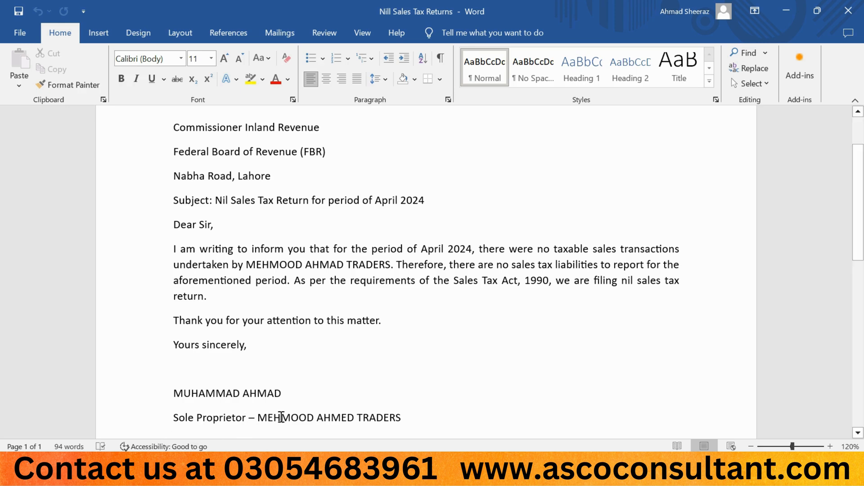
key(ctrl+a)
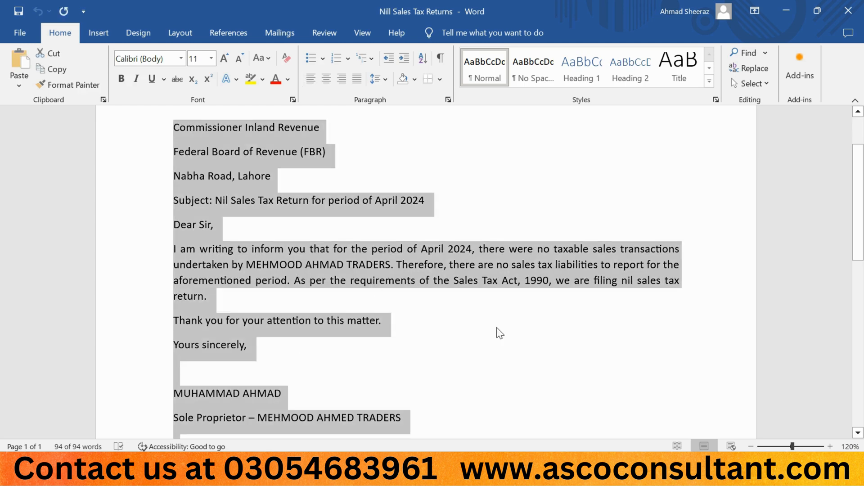
key(ctrl+c)
key(alt+Tab)
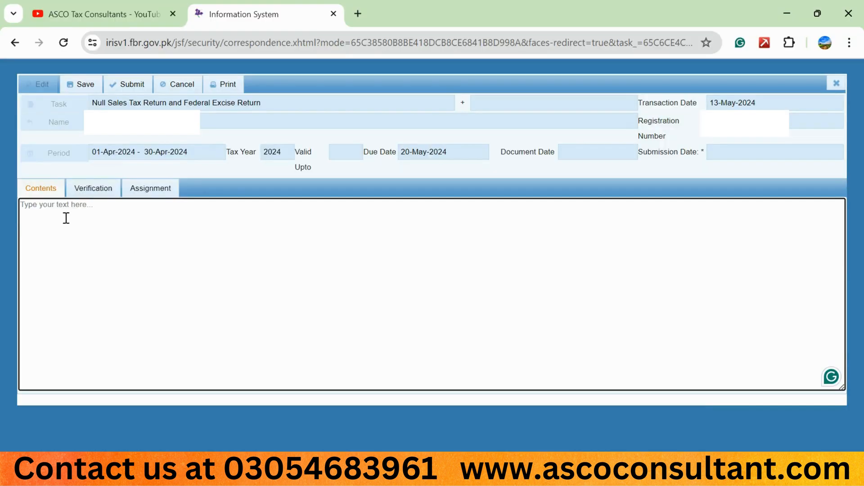
key(ctrl+v)
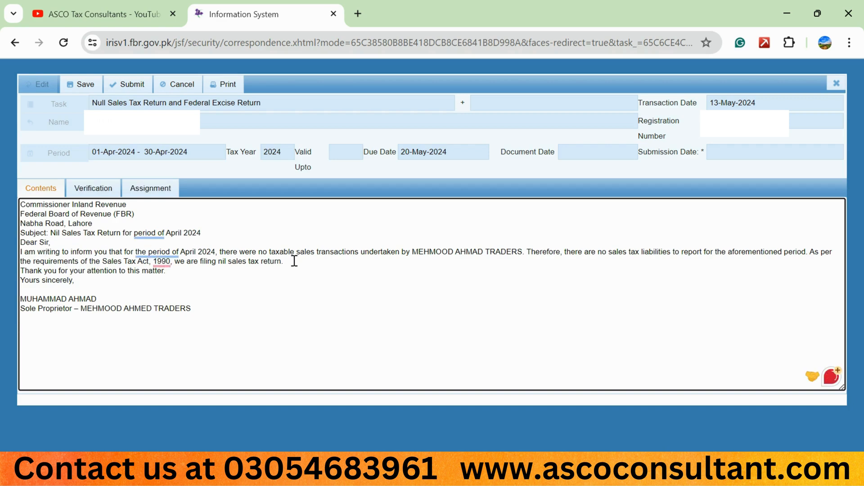
key(Tab)
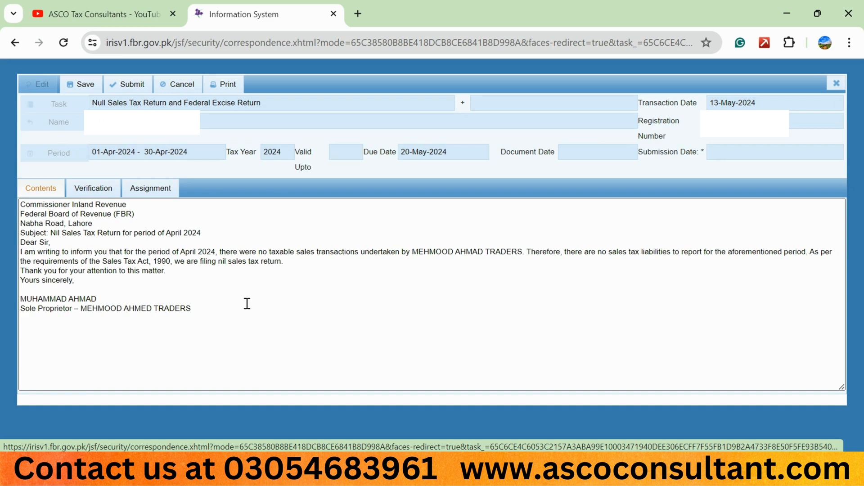
click(83, 85)
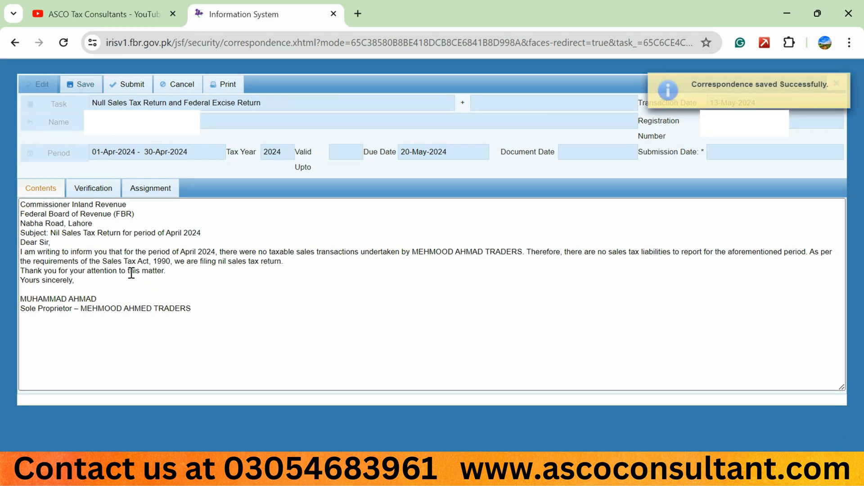
Enter the verification PIN for the return's declaration and verify it
click(100, 191)
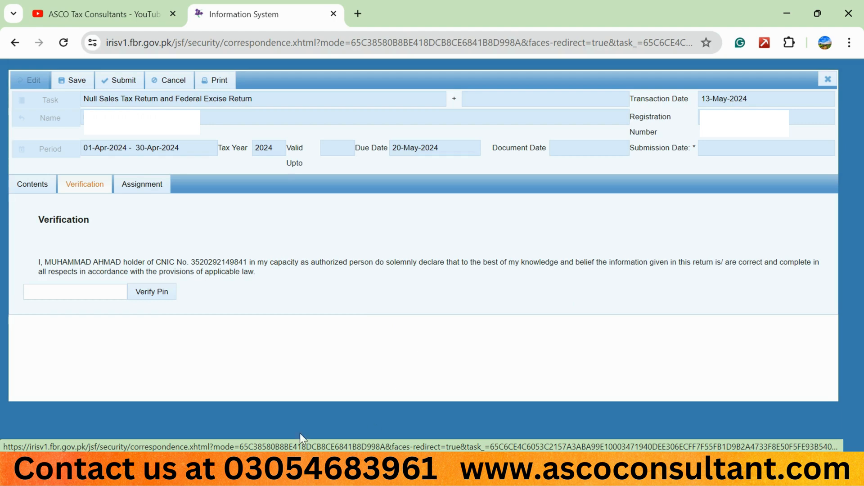
click(118, 291)
text(***)
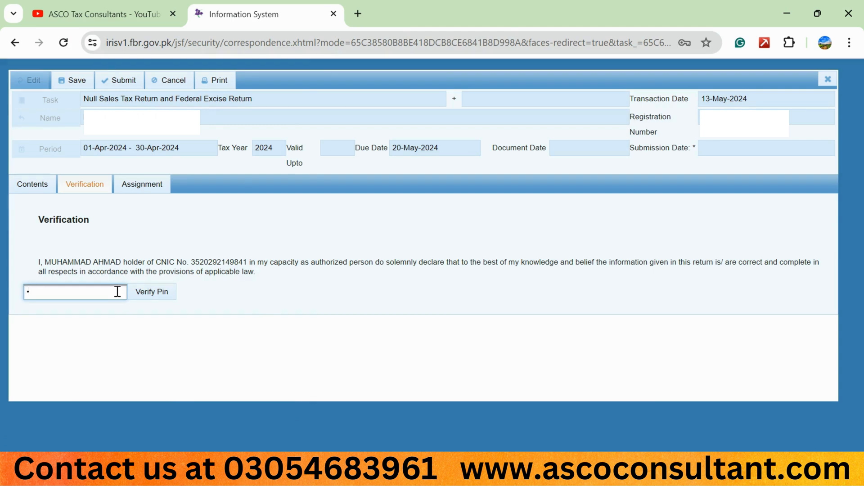
text(*)
click(162, 297)
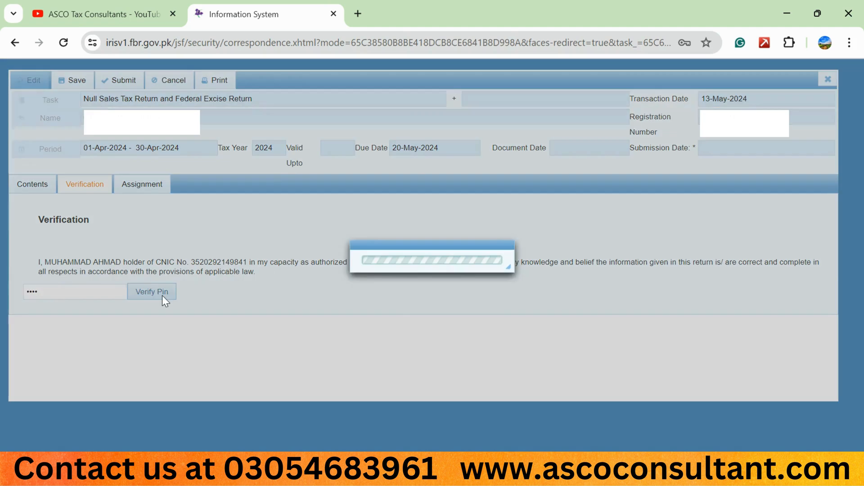
mouse_move(721, 84)
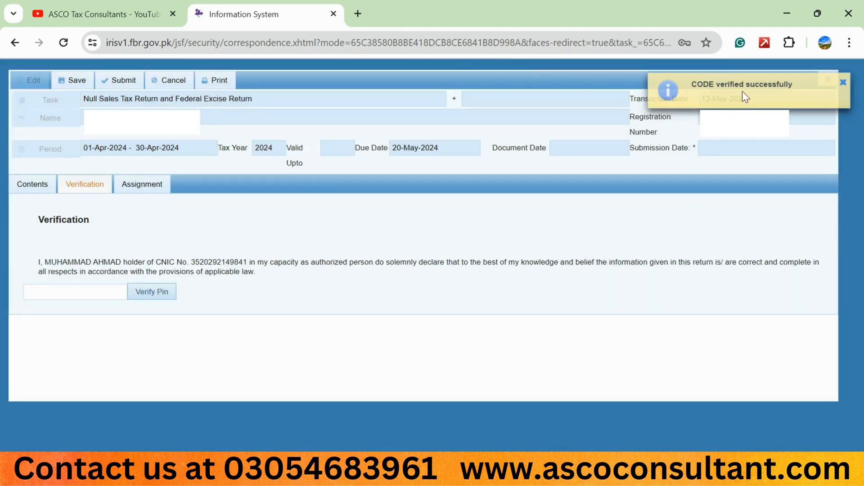
Review the return's contents and the assignment form for requesting to allow Sales Tax Return filing, closing the form unsaved
click(35, 191)
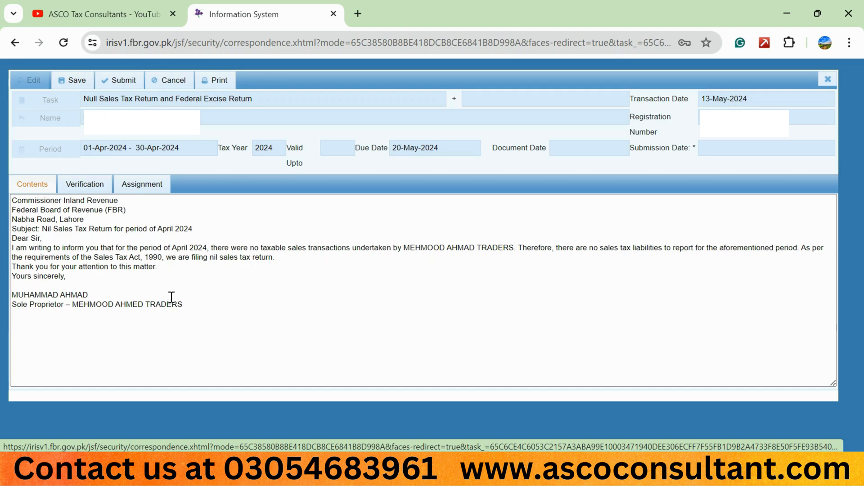
click(143, 186)
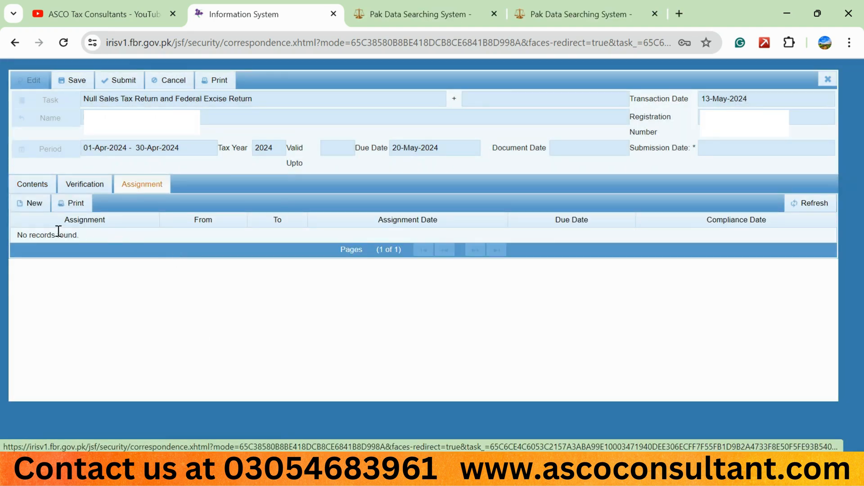
click(32, 205)
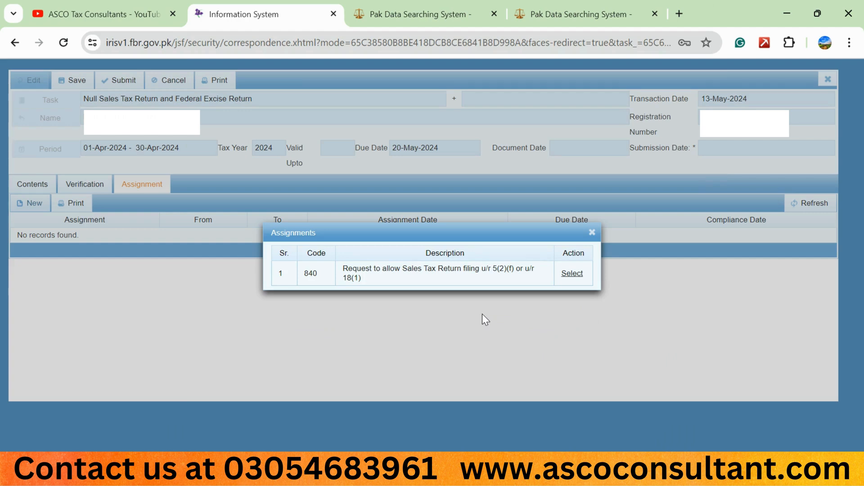
click(576, 273)
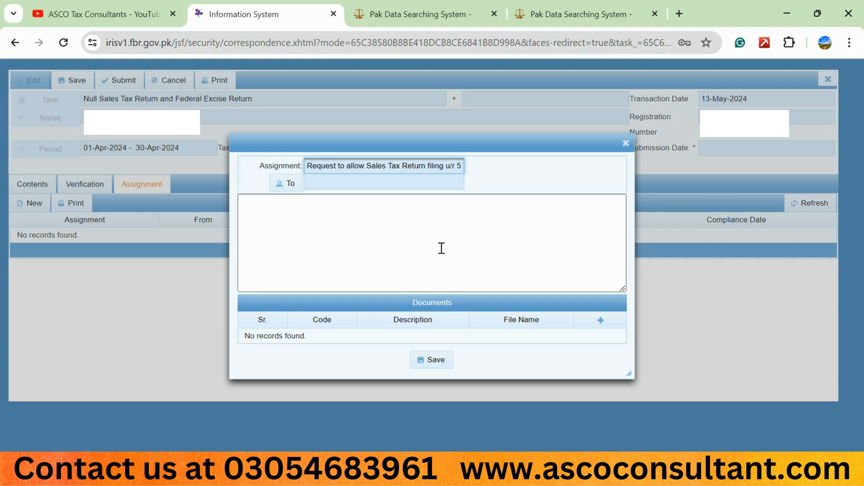
click(626, 143)
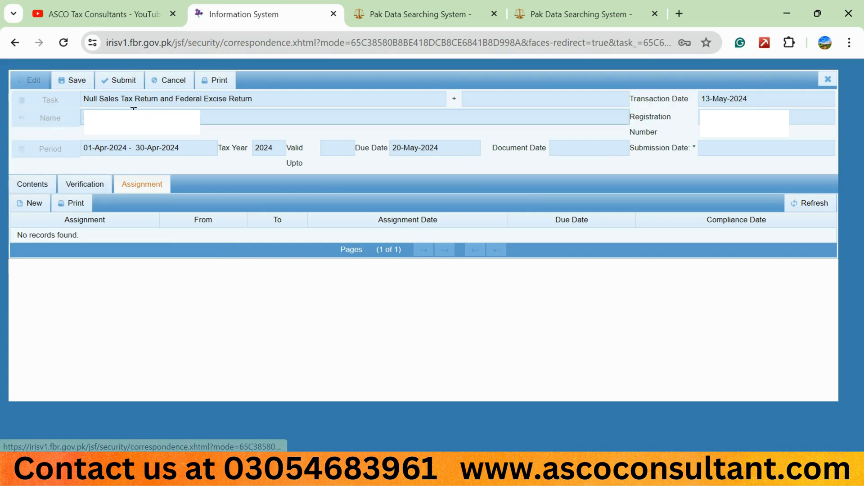
Submit the April 2024 null sales tax return and confirm the submission
click(123, 81)
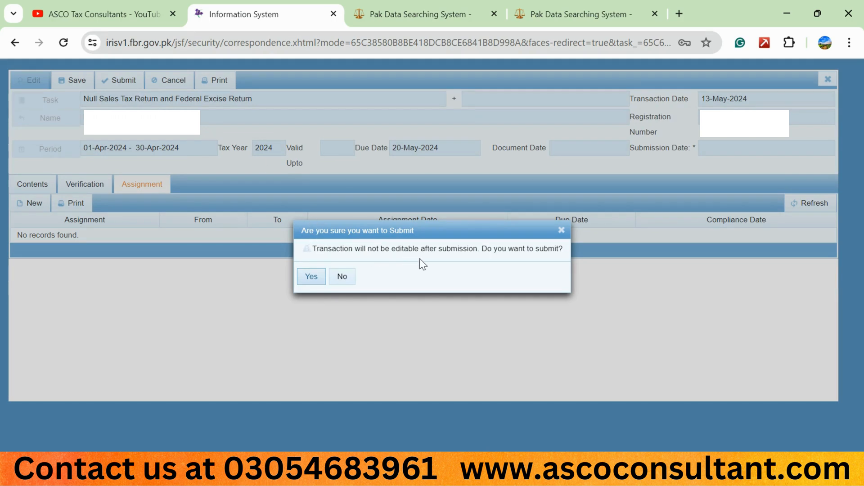
click(312, 276)
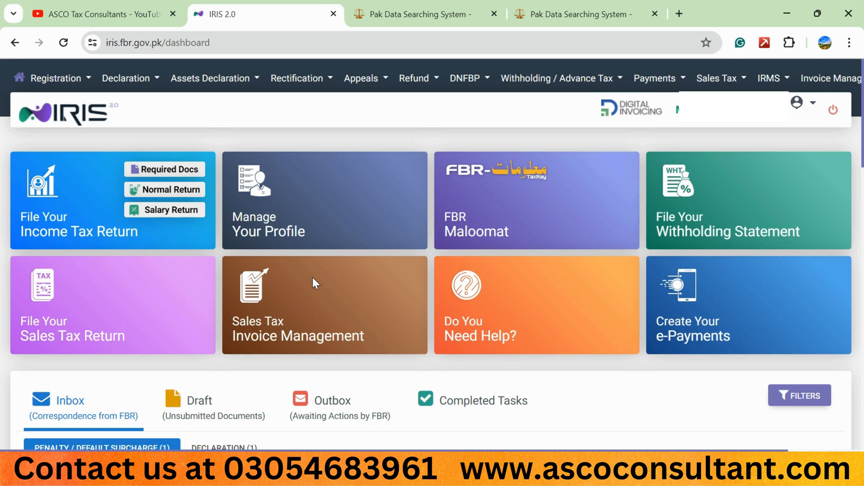
Check the outbox and the completed declaration tasks for the submitted null sales tax return
click(375, 409)
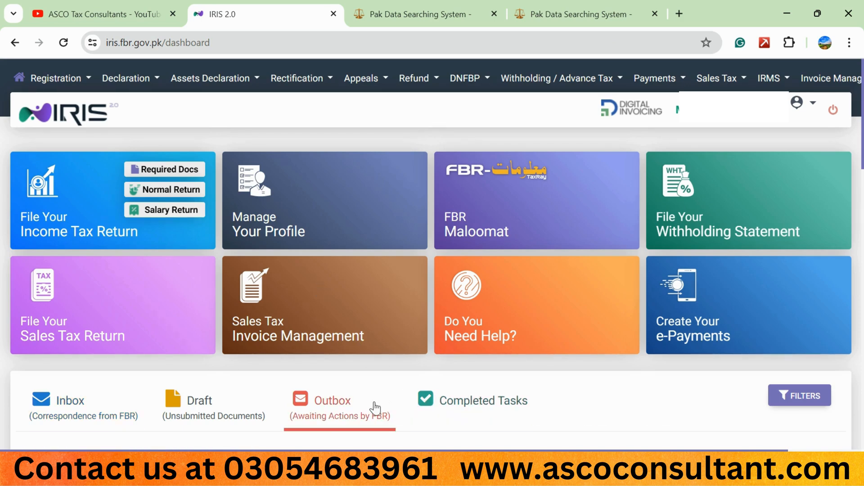
click(469, 401)
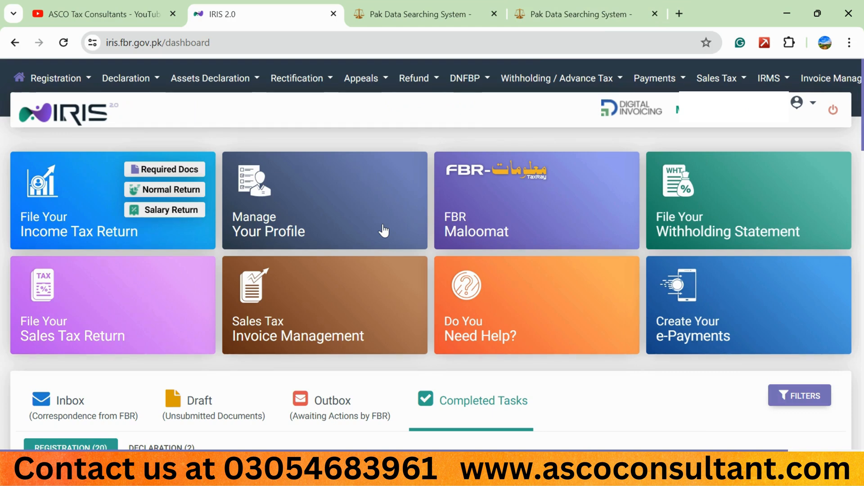
scroll(383, 231, down, 1)
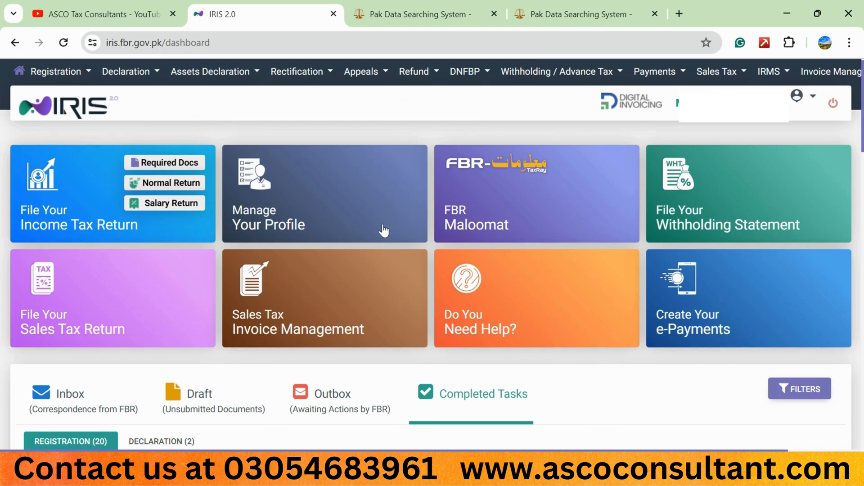
click(168, 442)
scroll(324, 422, down, 2)
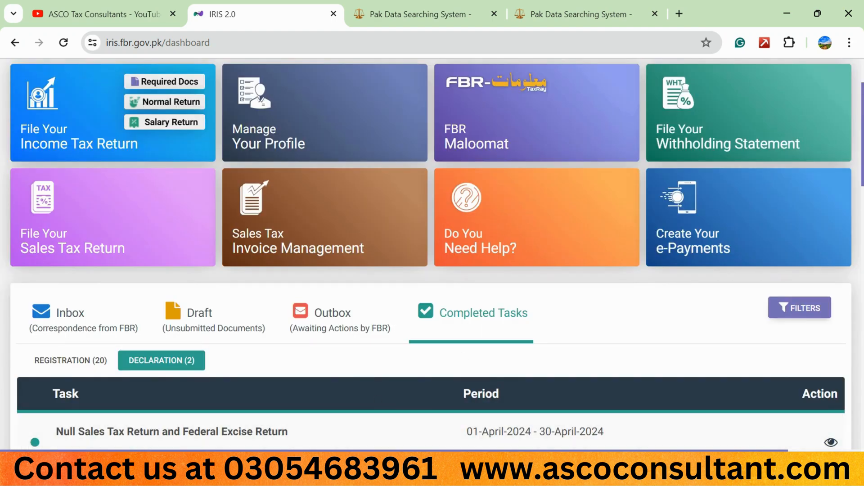